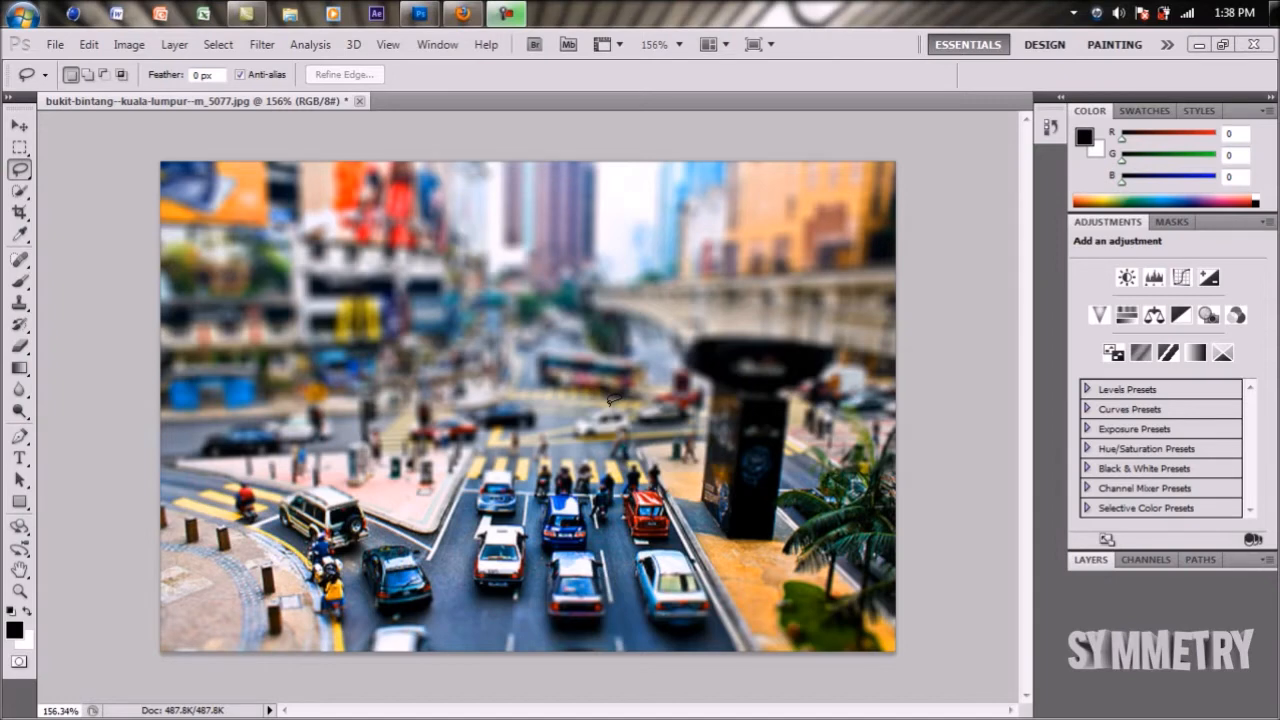
# - Close the edited photo without saving and reopen the original bukit-bintang--kuala-lumpur--m_5077.jpg
pyautogui.click(55, 44)
pyautogui.click(129, 44)
pyautogui.click(359, 101)
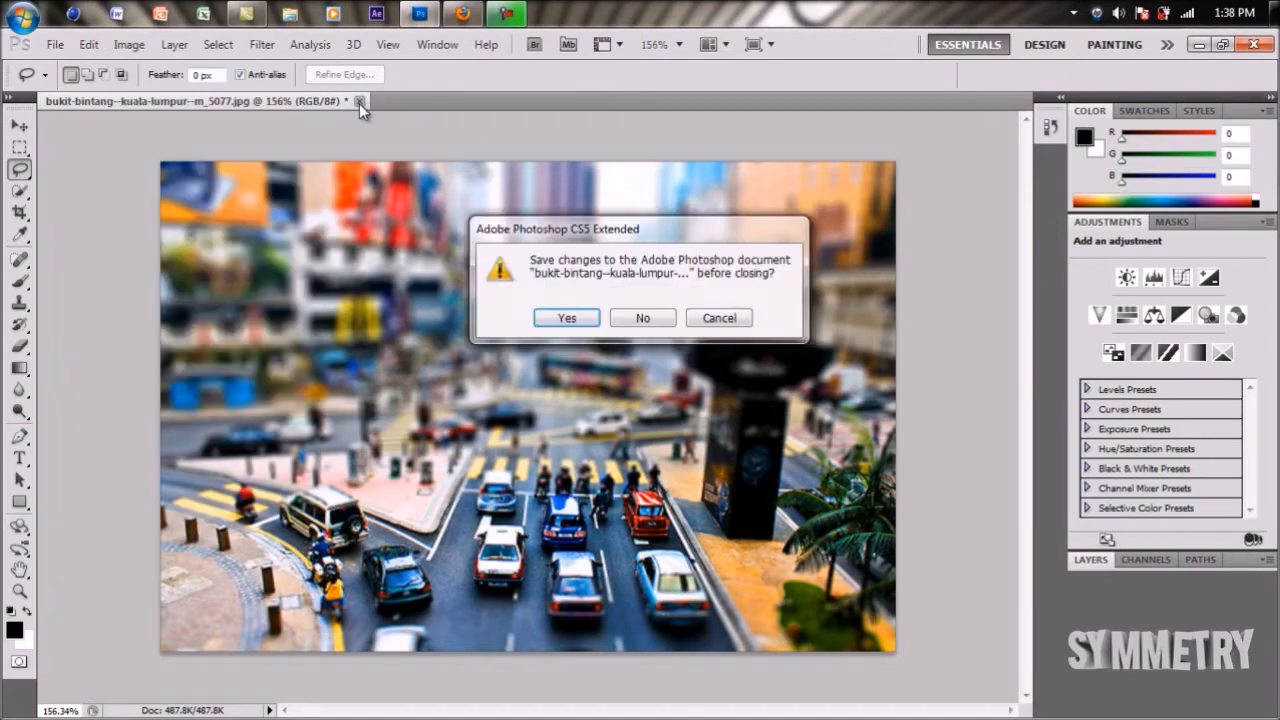
pyautogui.click(642, 318)
pyautogui.click(55, 44)
pyautogui.click(90, 83)
pyautogui.doubleClick(687, 225)
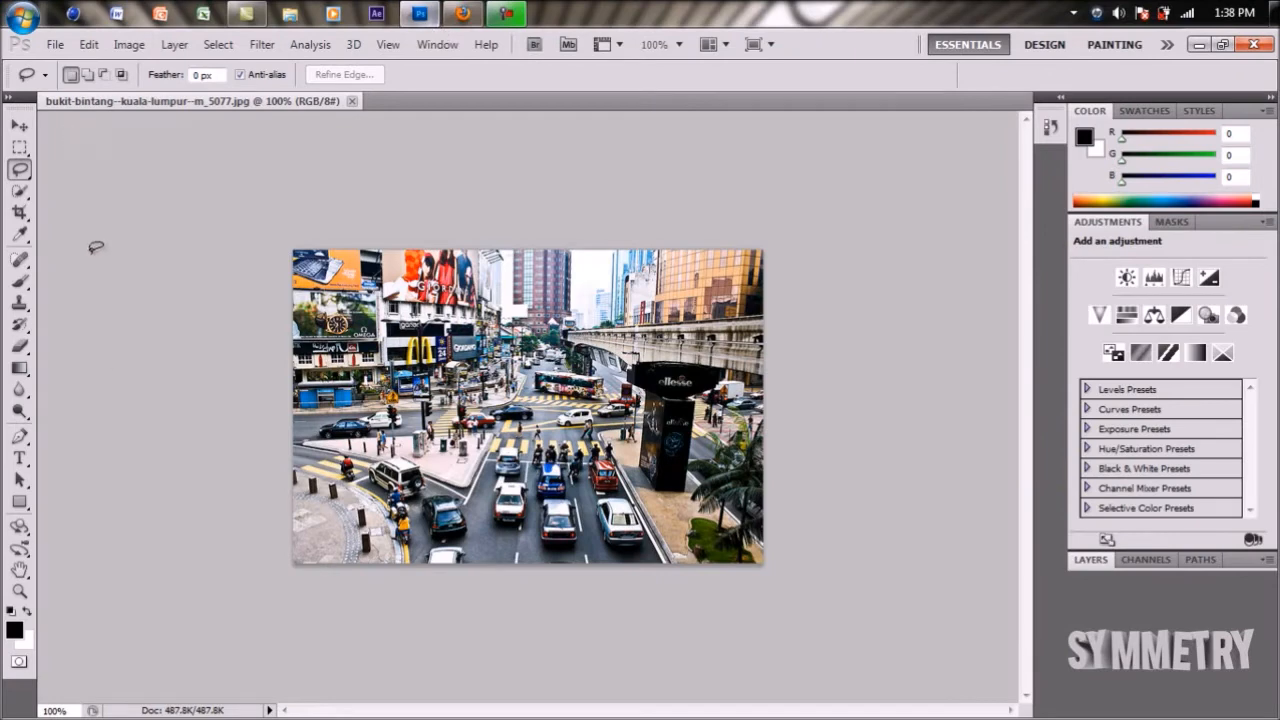
# - In Quick Mask mode, draw a vertical reflected gradient downward from the foreground cars past the photo's lower edge, and convert the mask to a selection
pyautogui.click(18, 596)
pyautogui.moveTo(306, 509); pyautogui.dragTo(347, 497)
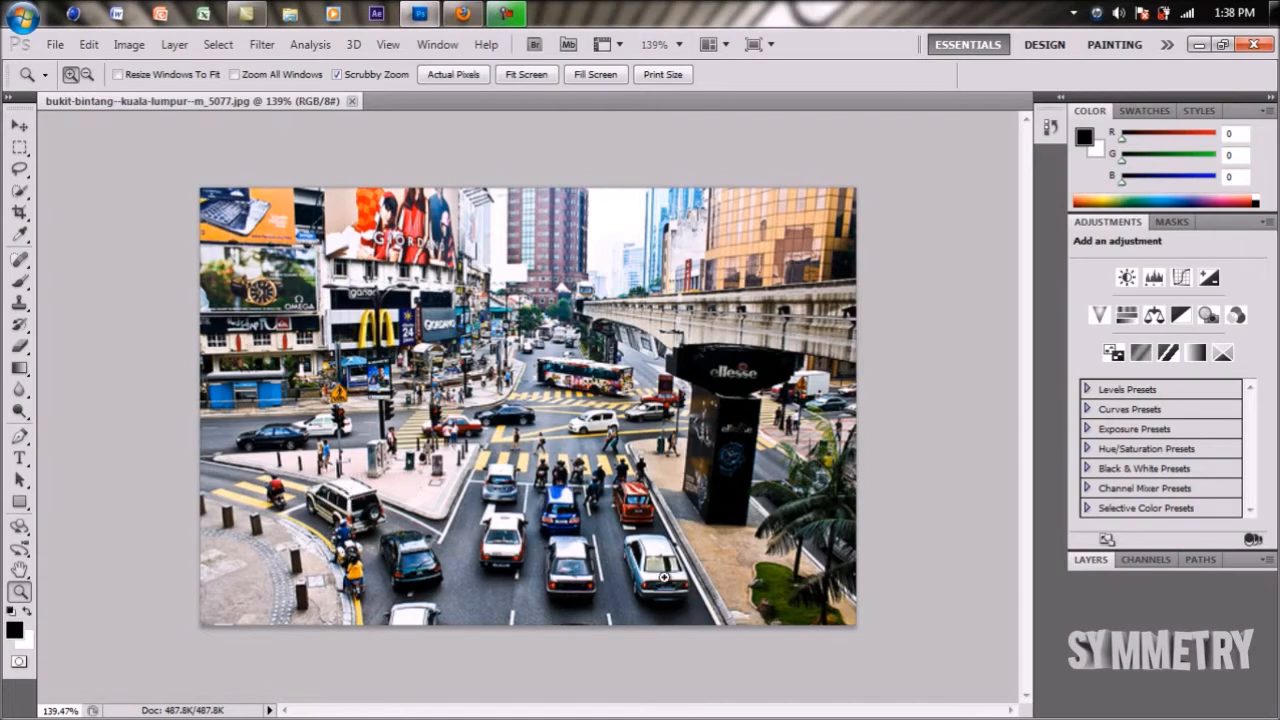
pyautogui.click(1082, 564)
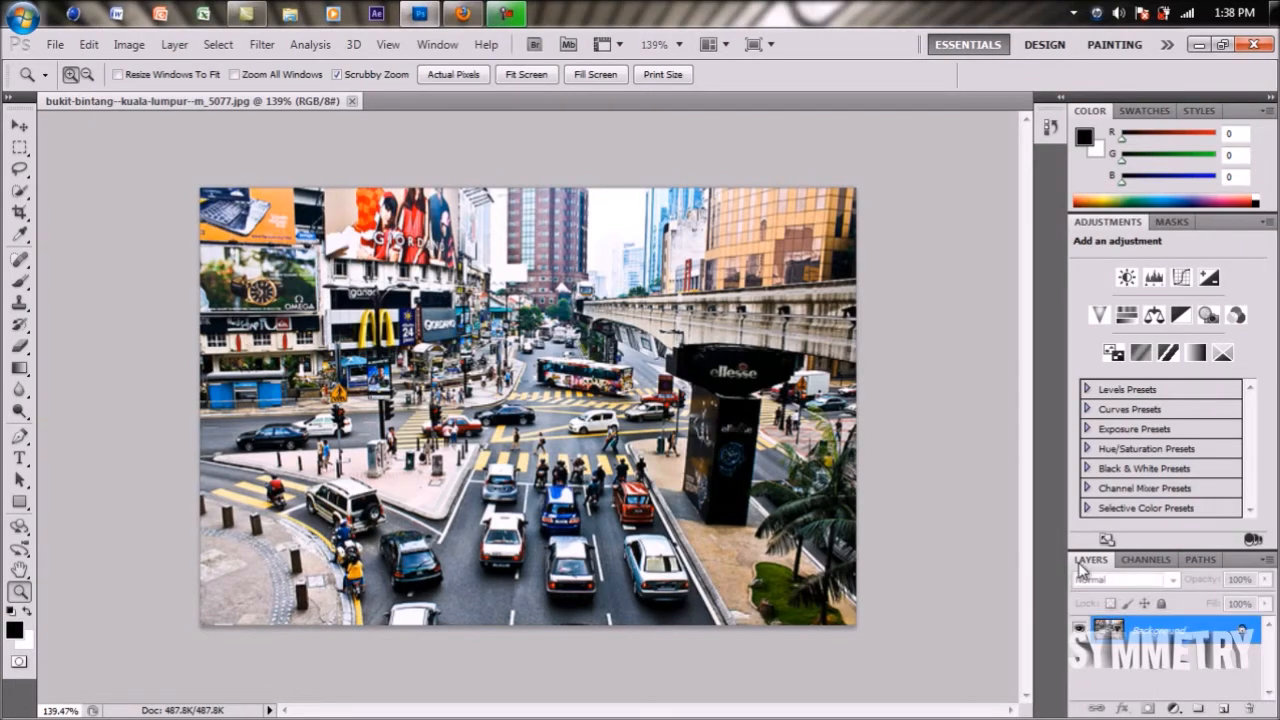
pyautogui.press('q')
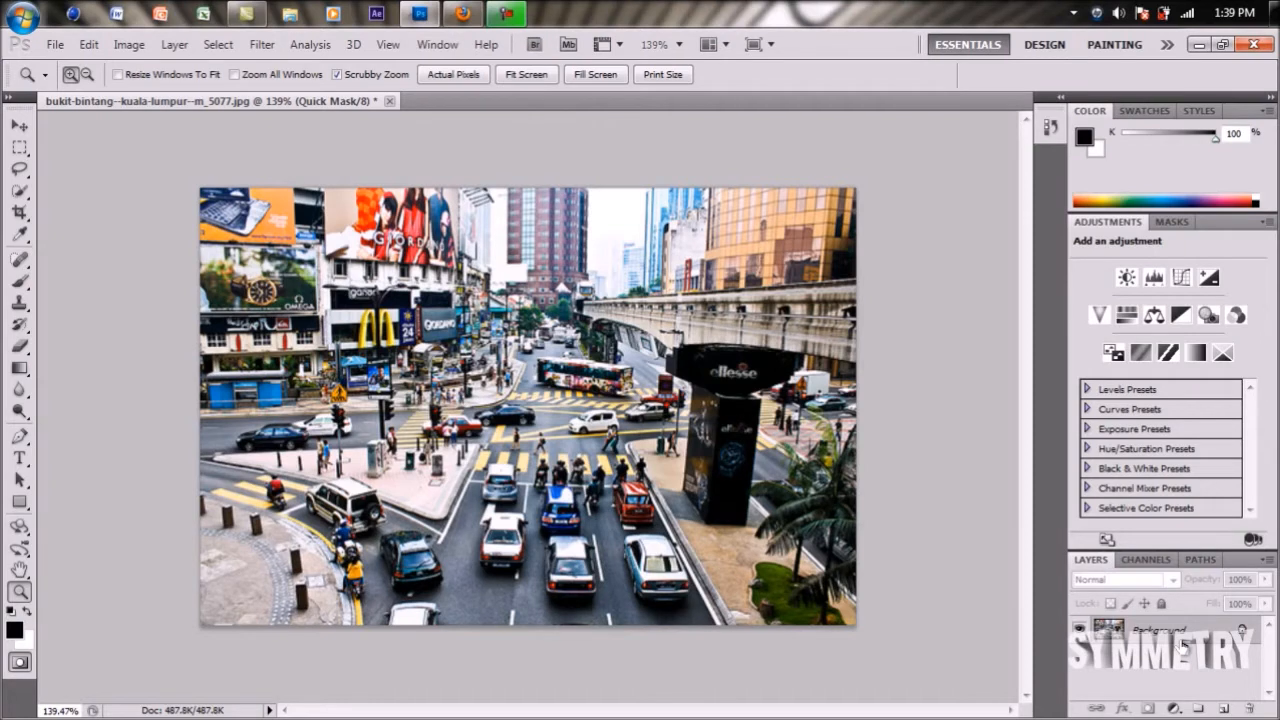
pyautogui.press('g')
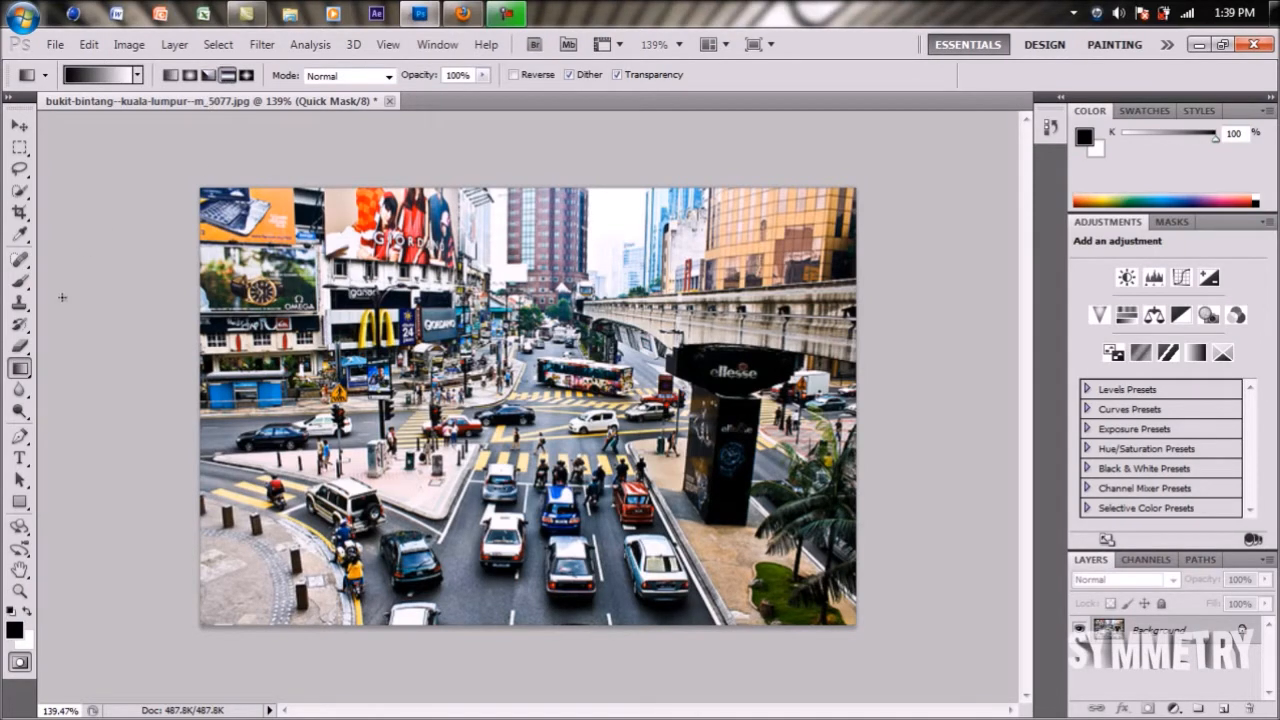
pyautogui.click(28, 372)
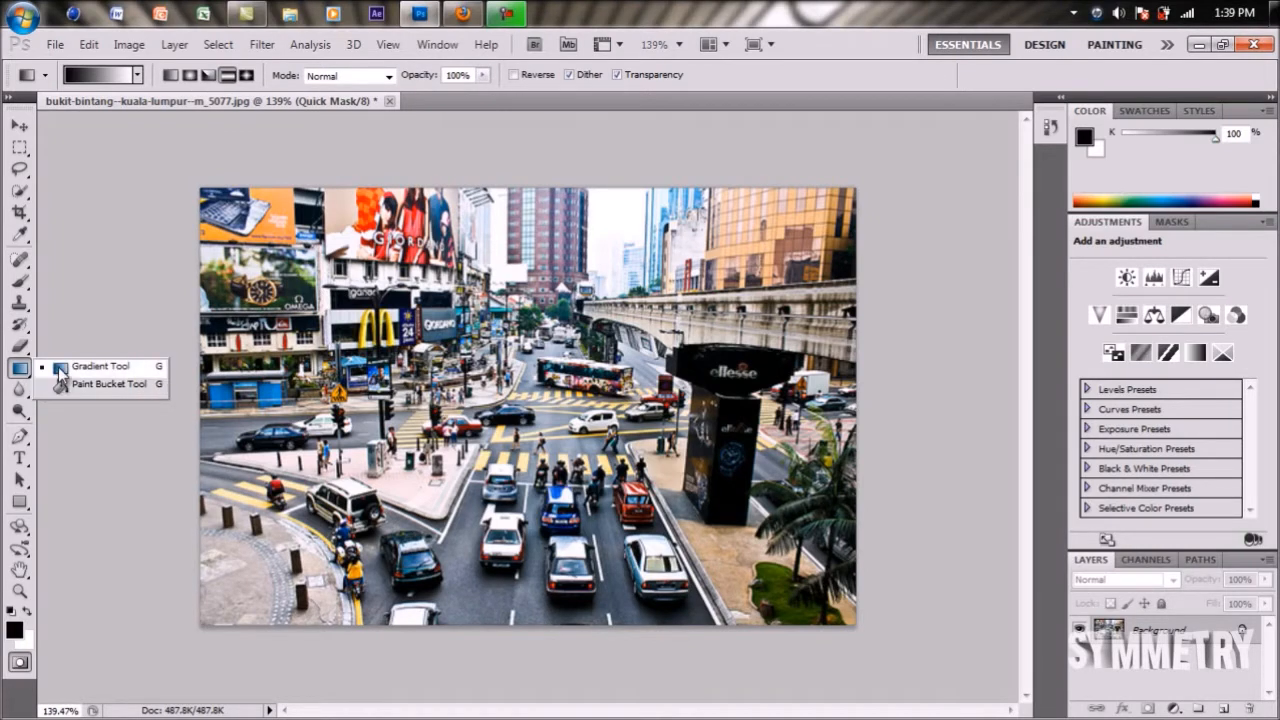
pyautogui.click(28, 372)
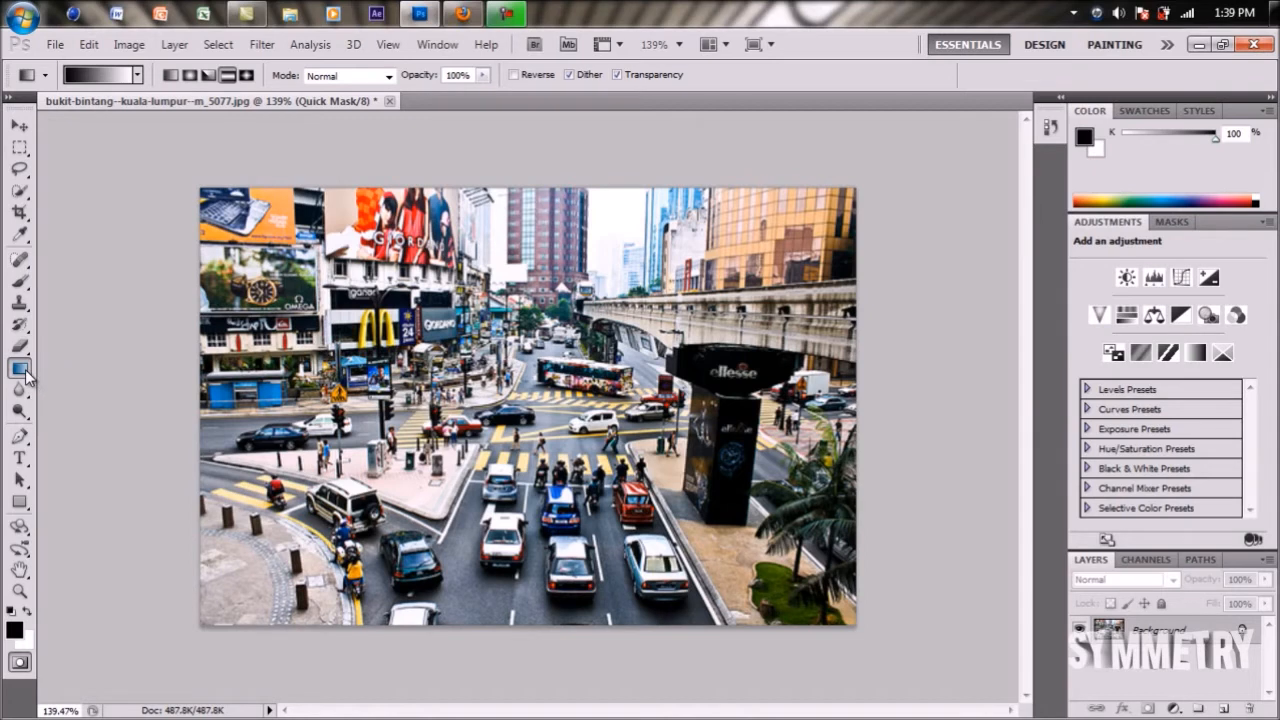
pyautogui.click(228, 75)
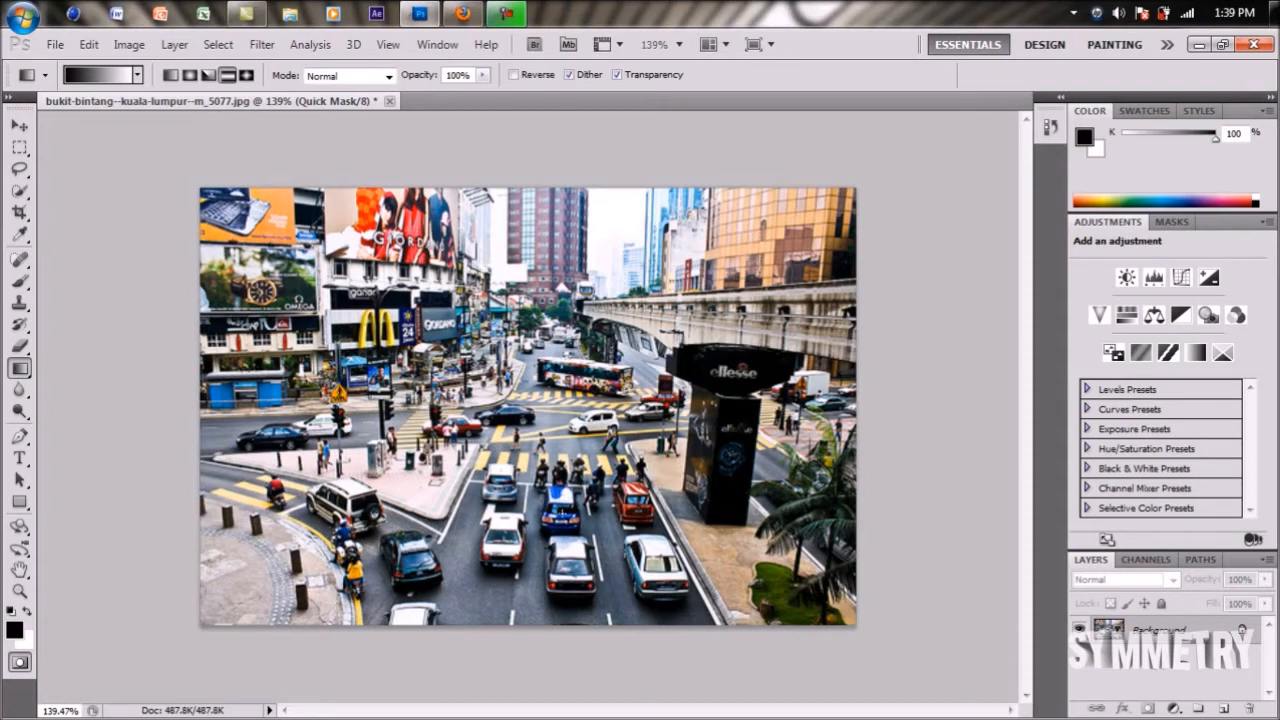
pyautogui.moveTo(563, 545); pyautogui.dragTo(564, 700)
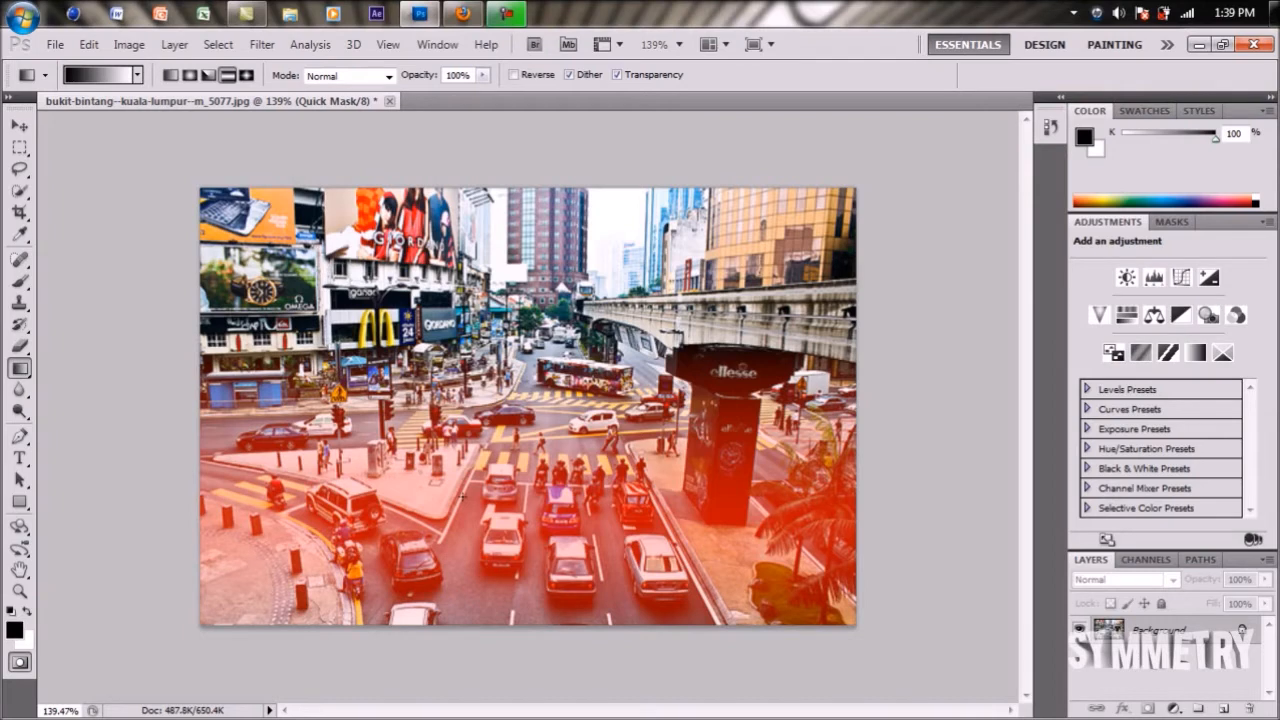
pyautogui.press('q')
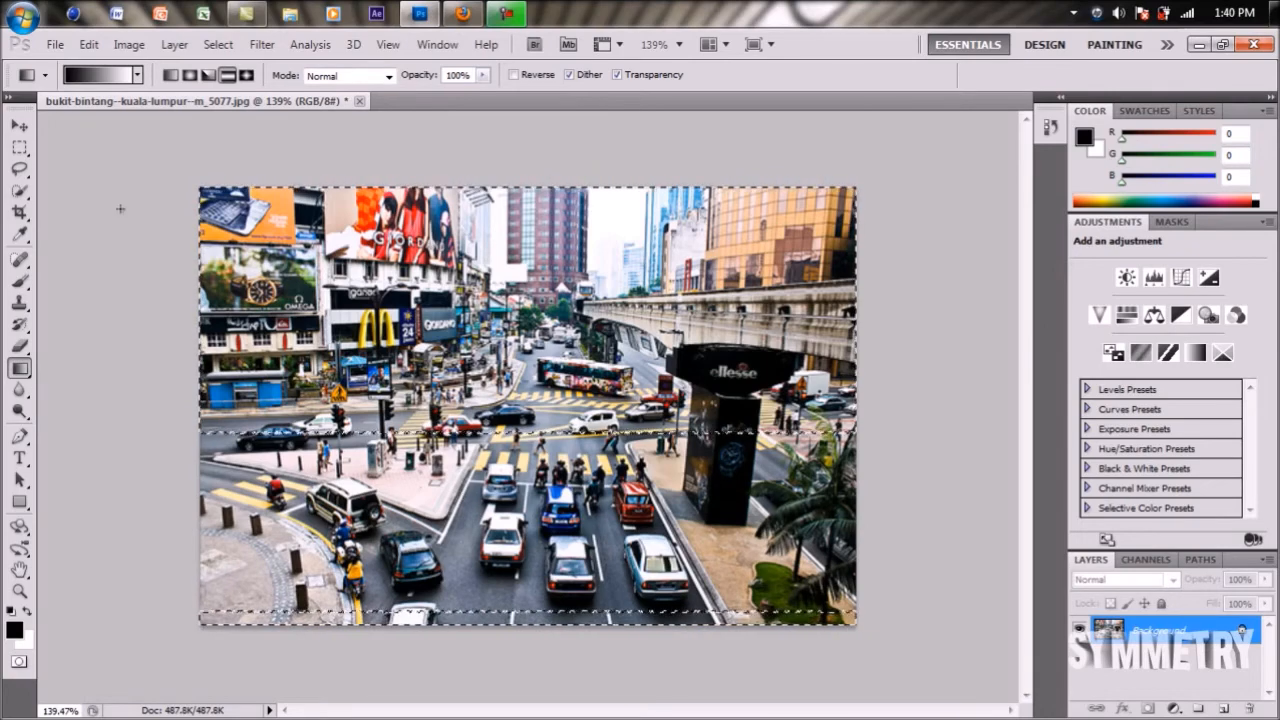
# - Start the Lens Blur filter on the selection with a radius of 9 and a specular highlight brightness of 0
pyautogui.click(262, 44)
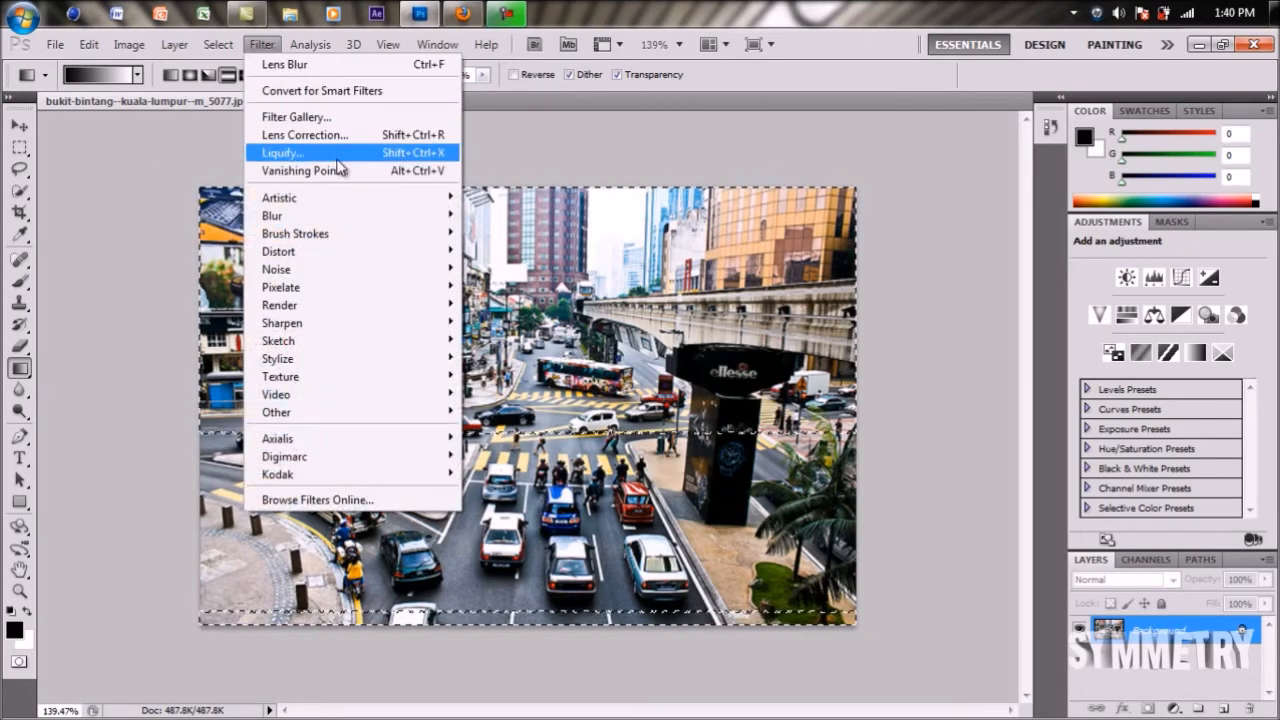
pyautogui.moveTo(363, 216)
pyautogui.click(543, 307)
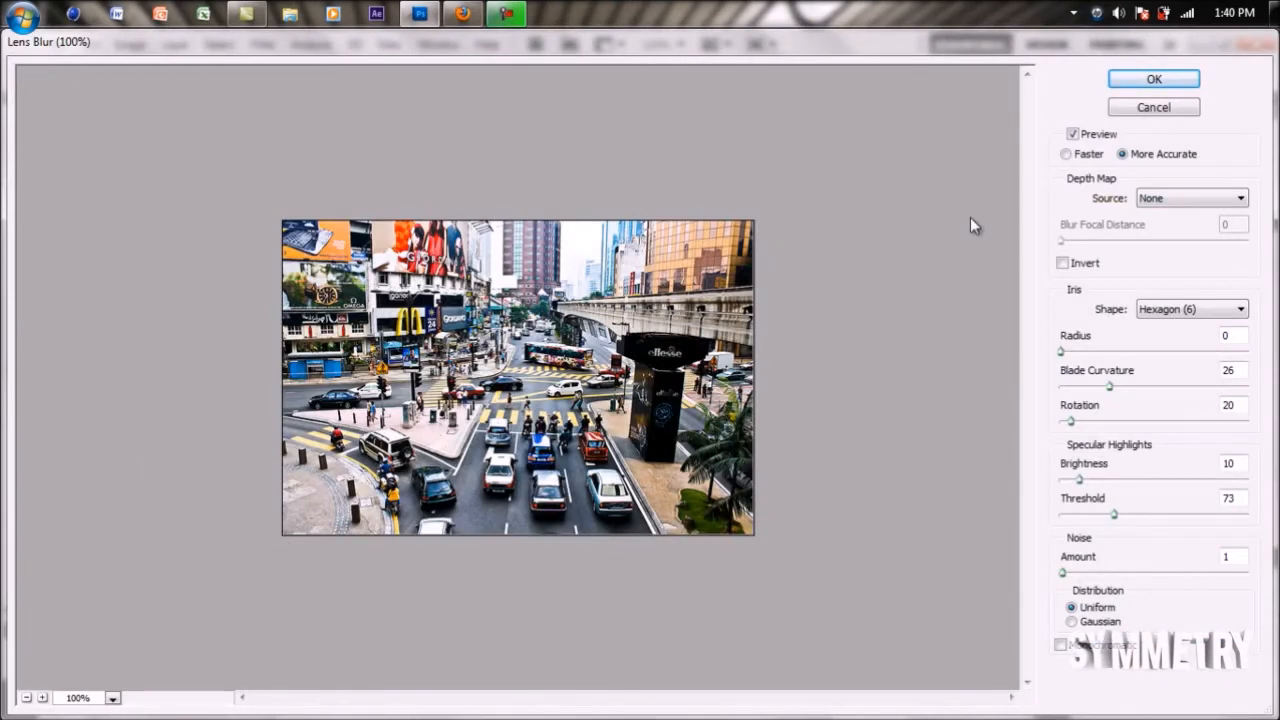
pyautogui.moveTo(1062, 352); pyautogui.dragTo(1078, 362)
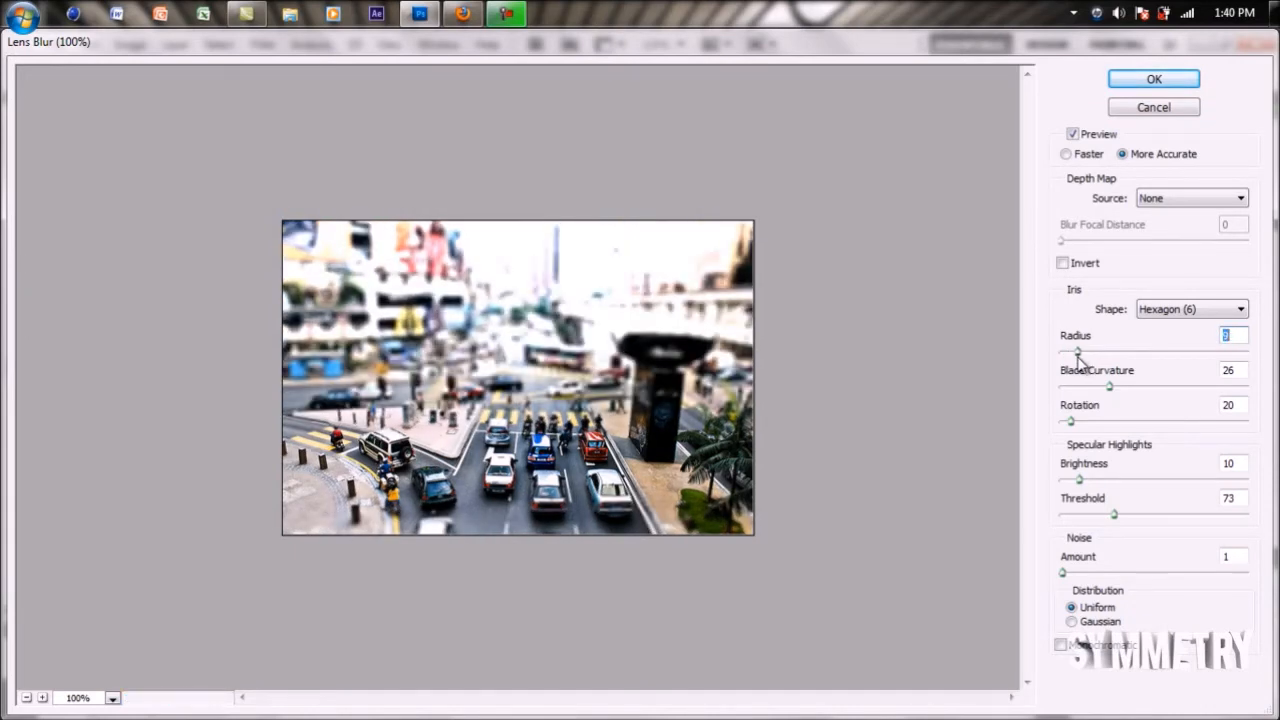
pyautogui.moveTo(1080, 480)
pyautogui.mouseDown()
pyautogui.moveTo(1106, 486)
pyautogui.moveTo(1064, 494)
pyautogui.mouseUp()
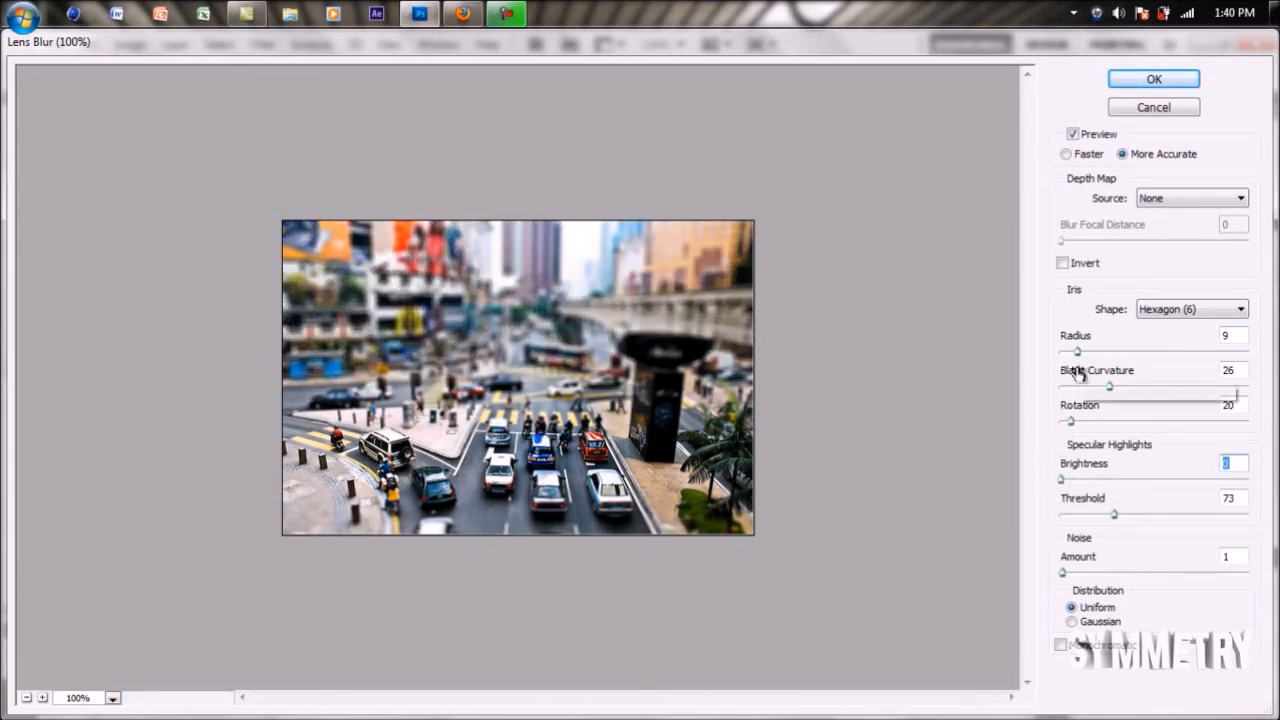
# - Try a Lens Blur radius of 3, settle on 7, set the blade curvature to 25, and apply the filter
pyautogui.click(1234, 335)
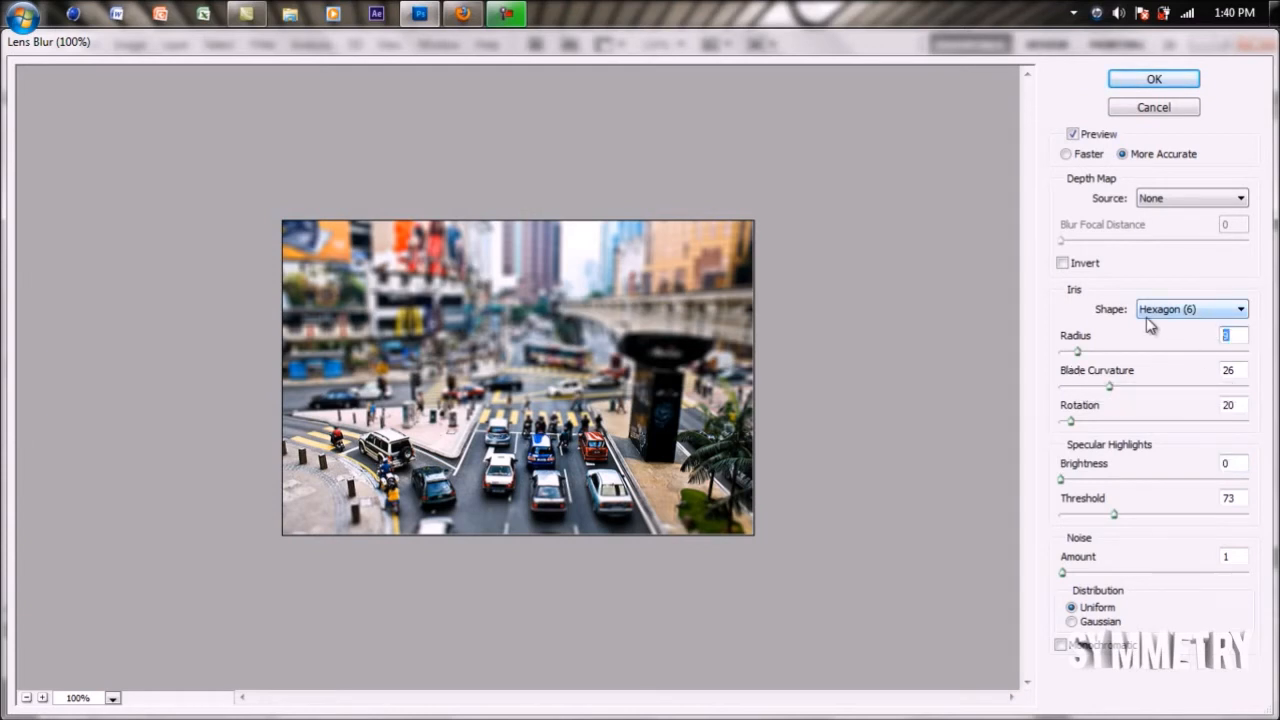
pyautogui.write('3')
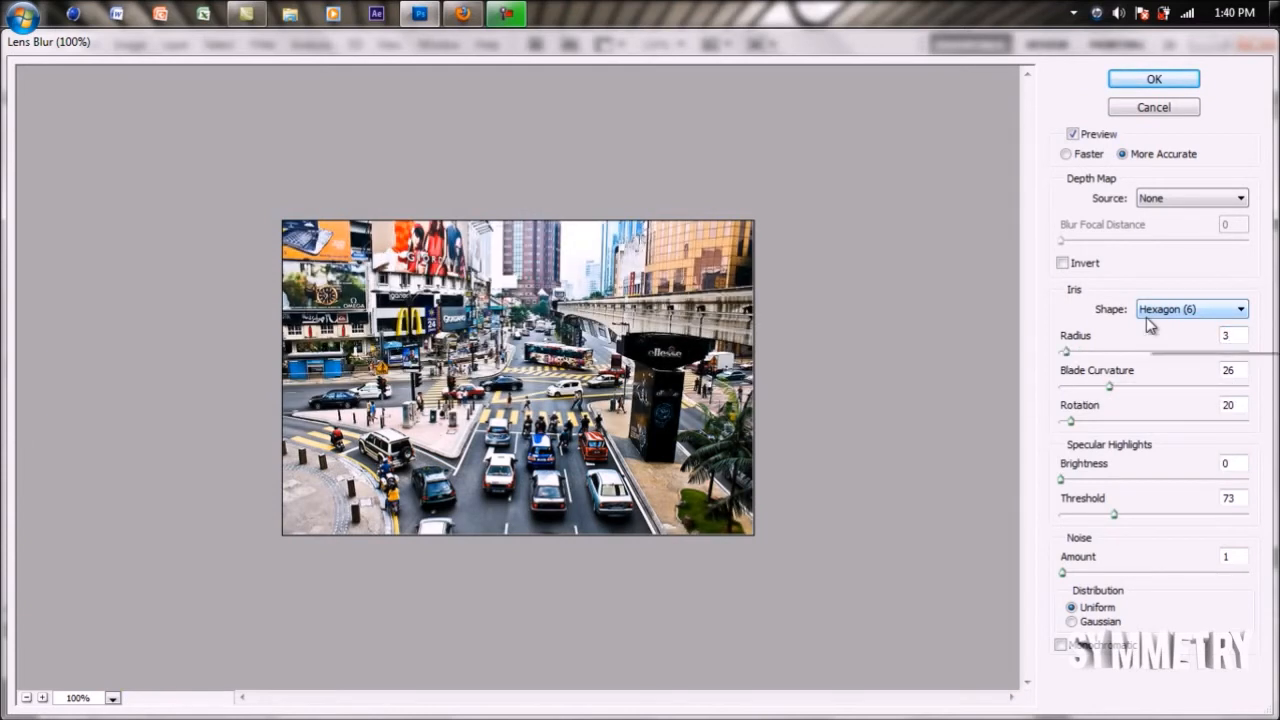
pyautogui.click(1236, 335)
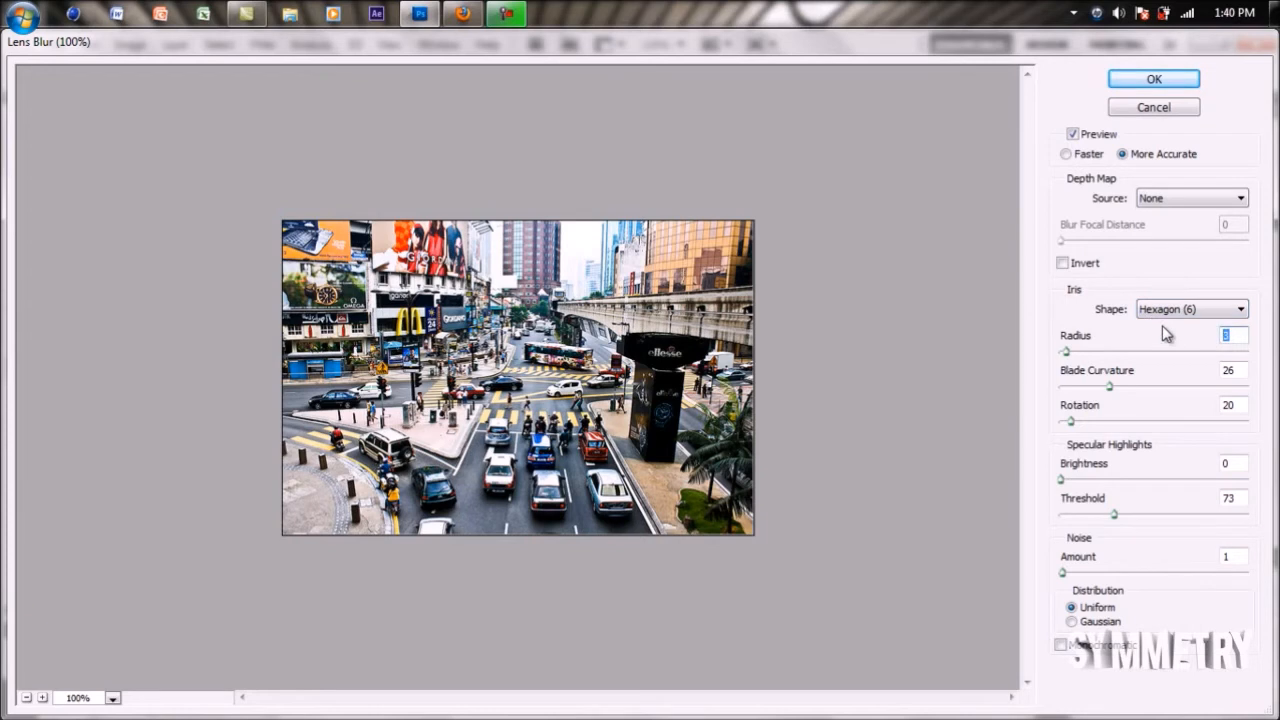
pyautogui.write('7')
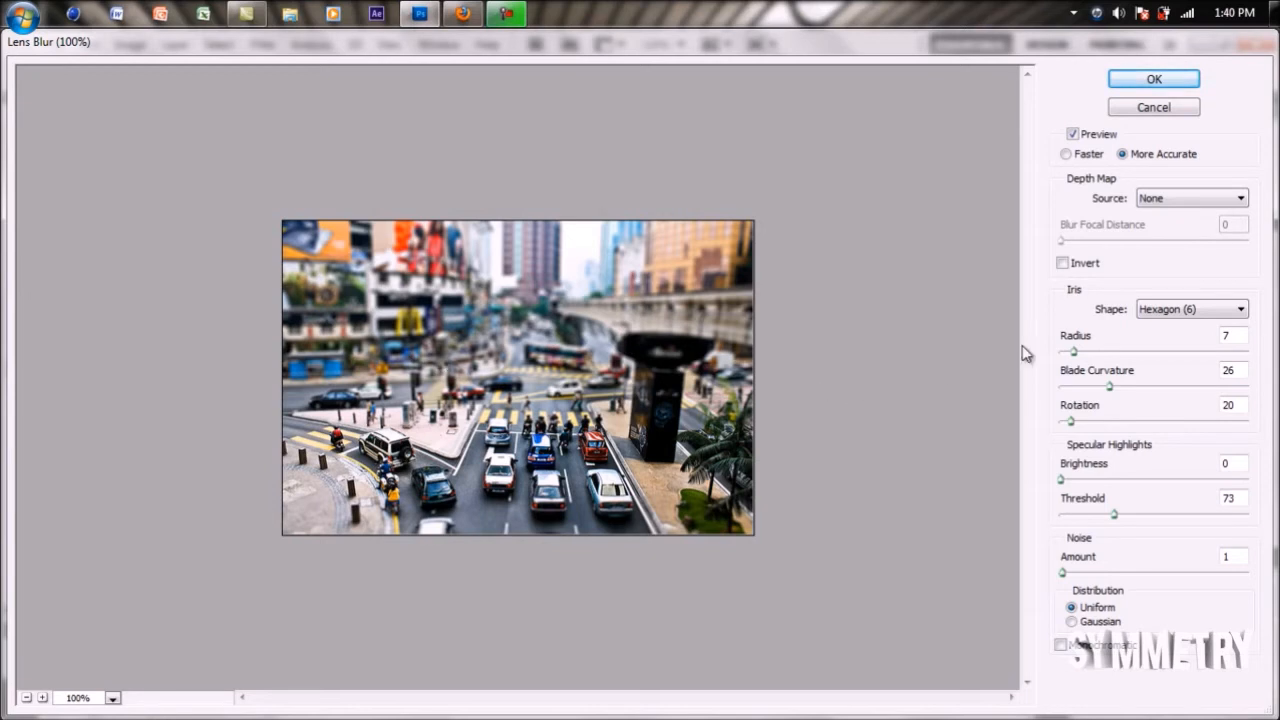
pyautogui.click(1110, 388)
pyautogui.write('25')
pyautogui.moveTo(1246, 367); pyautogui.dragTo(1203, 405)
pyautogui.click(1155, 80)
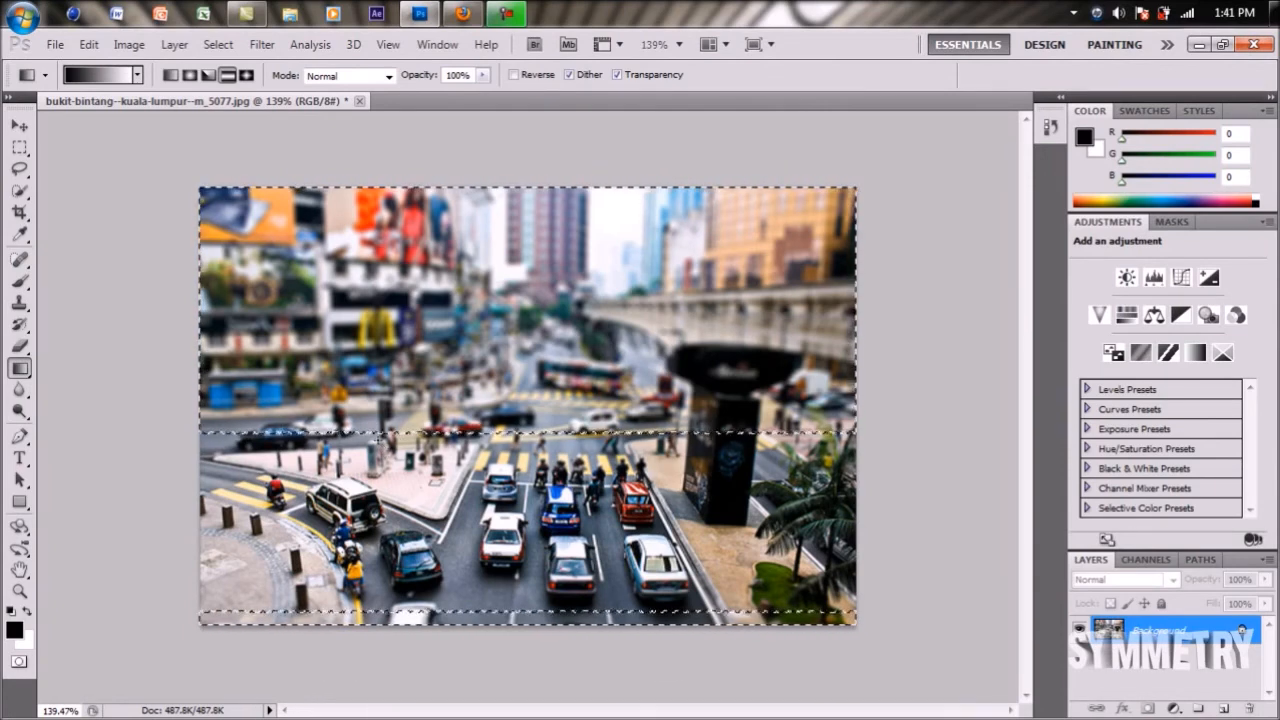
# - Clear the selection and marquee a rectangle over the sharp street area, spanning the photo's full width down to its lower edge
pyautogui.click(19, 149)
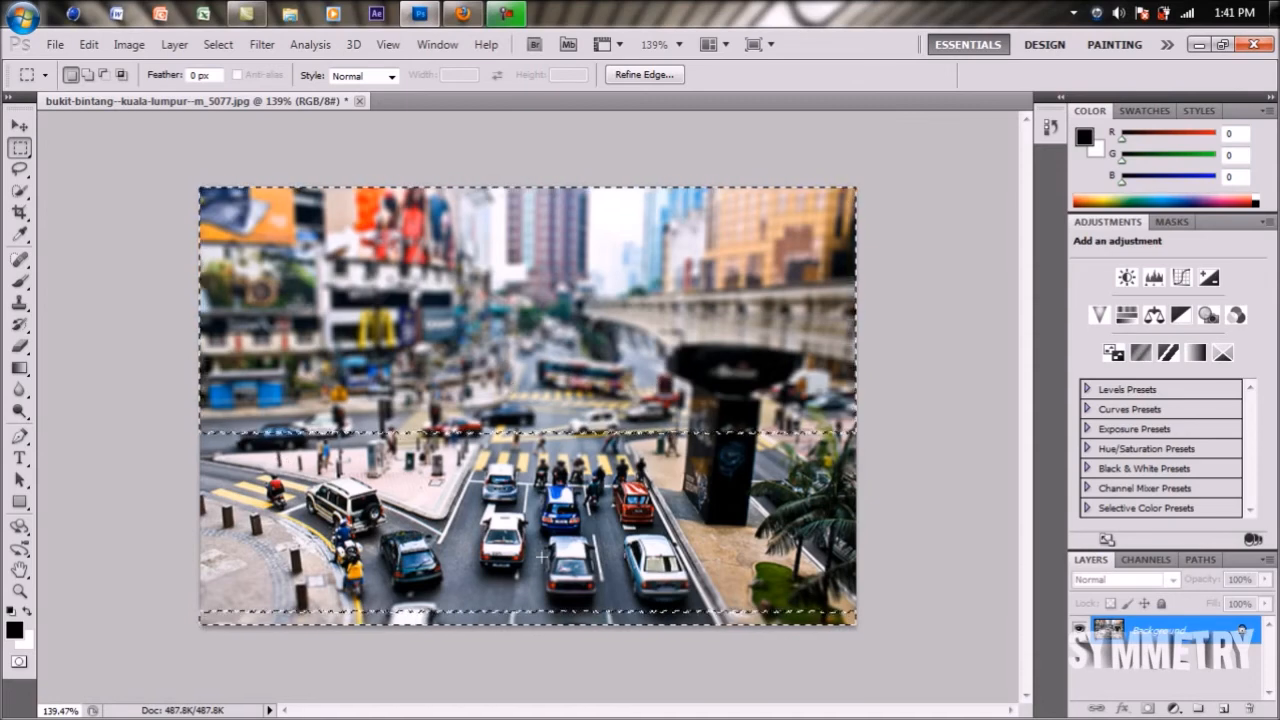
pyautogui.click(21, 148)
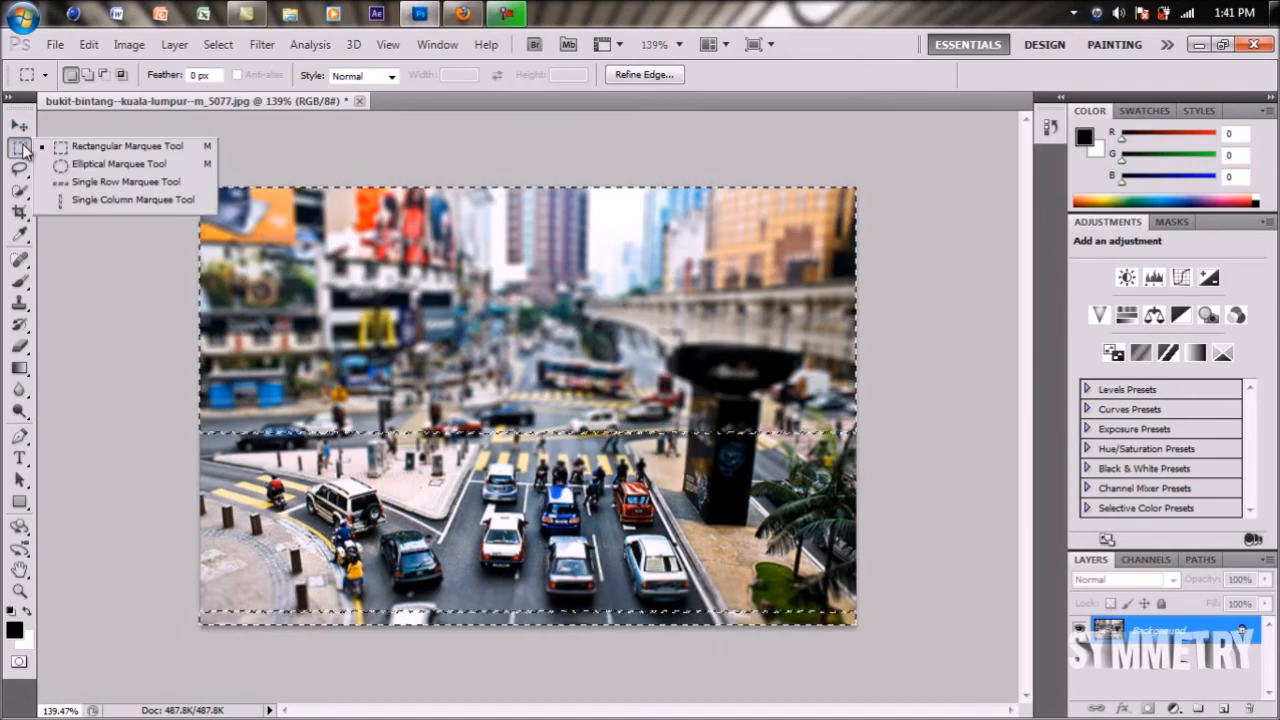
pyautogui.click(48, 149)
pyautogui.hotkey('ctrl', 'd')
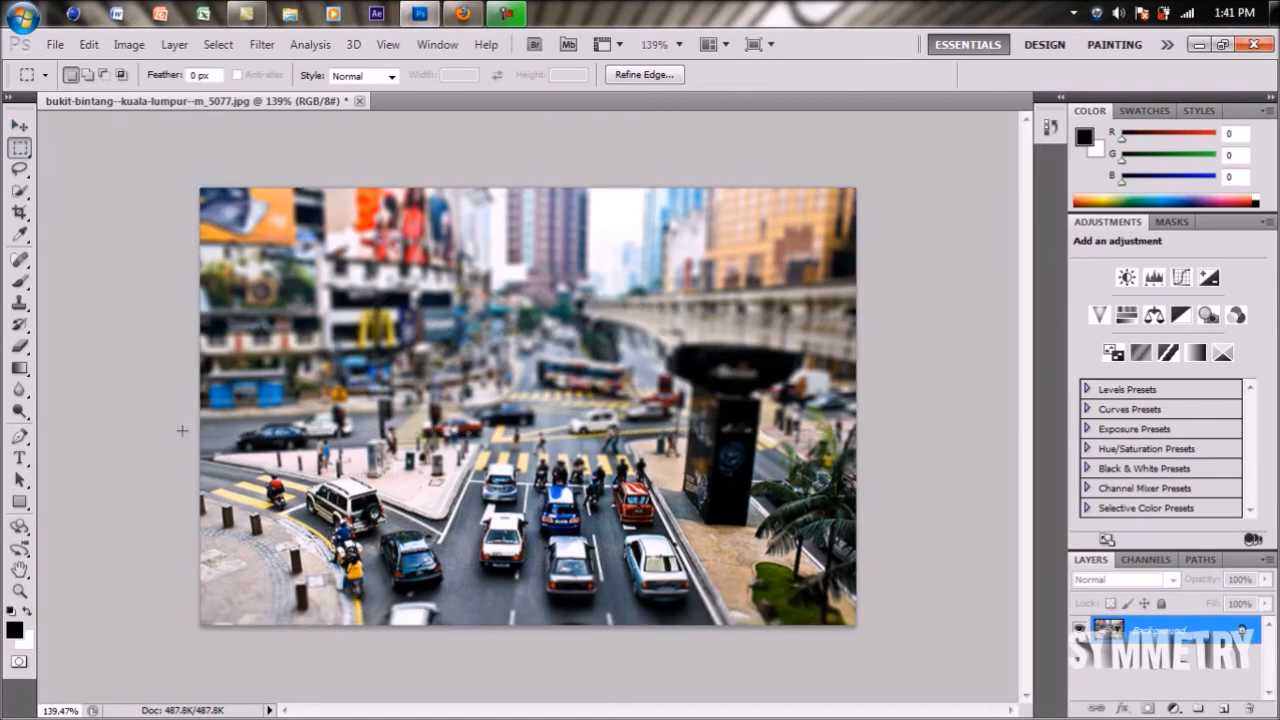
pyautogui.moveTo(450, 472); pyautogui.dragTo(883, 338)
pyautogui.moveTo(1157, 161); pyautogui.dragTo(908, 624)
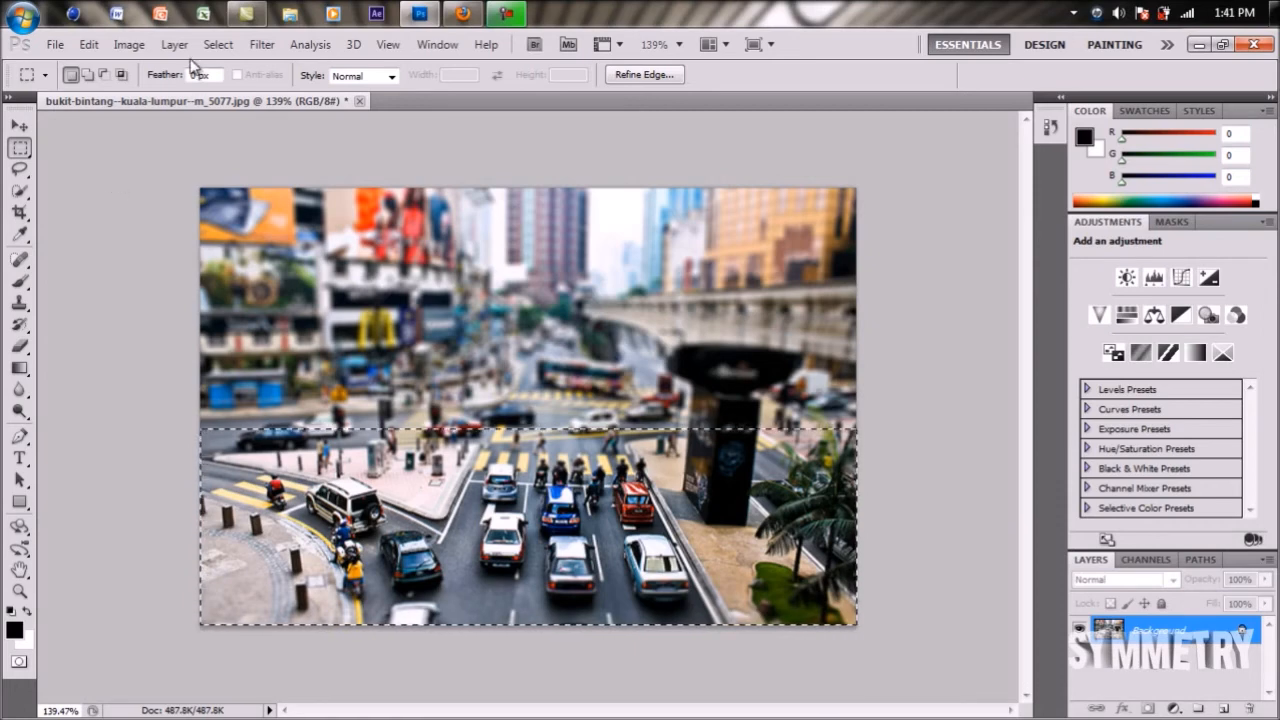
# - Raise the saturation of the selected street area to +59 with Hue/Saturation
pyautogui.click(140, 47)
pyautogui.moveTo(210, 92)
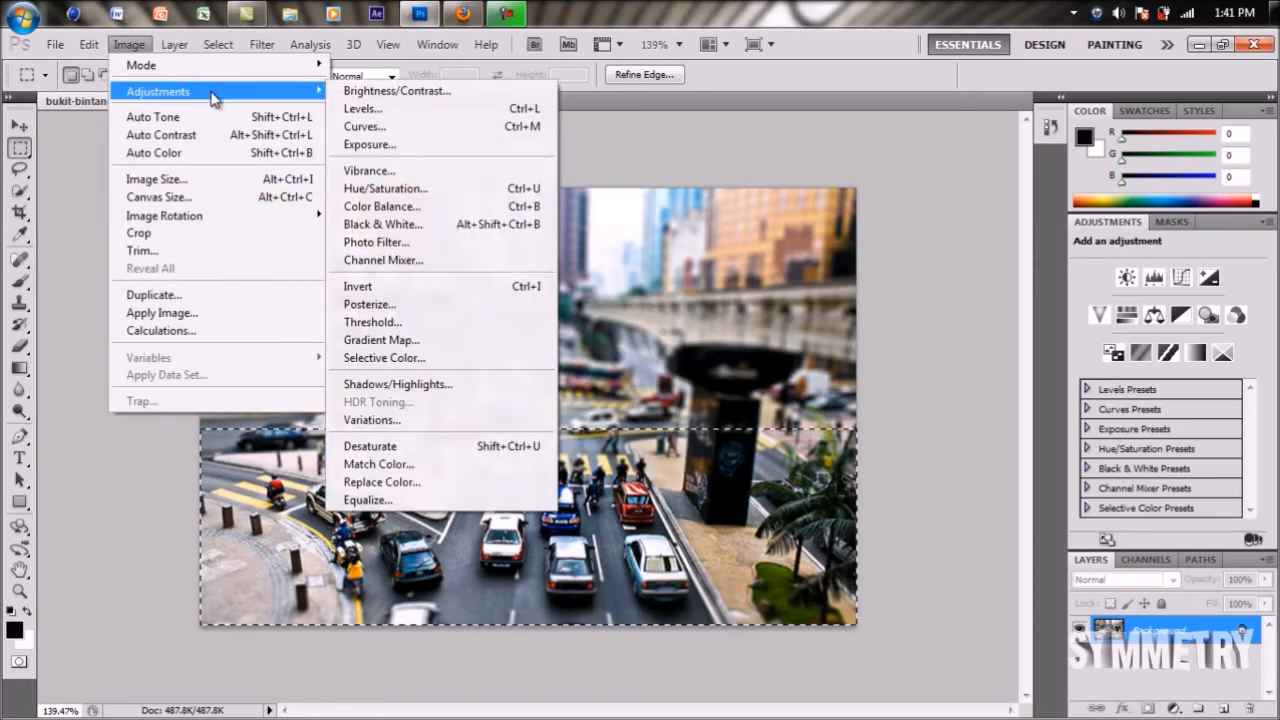
pyautogui.click(463, 190)
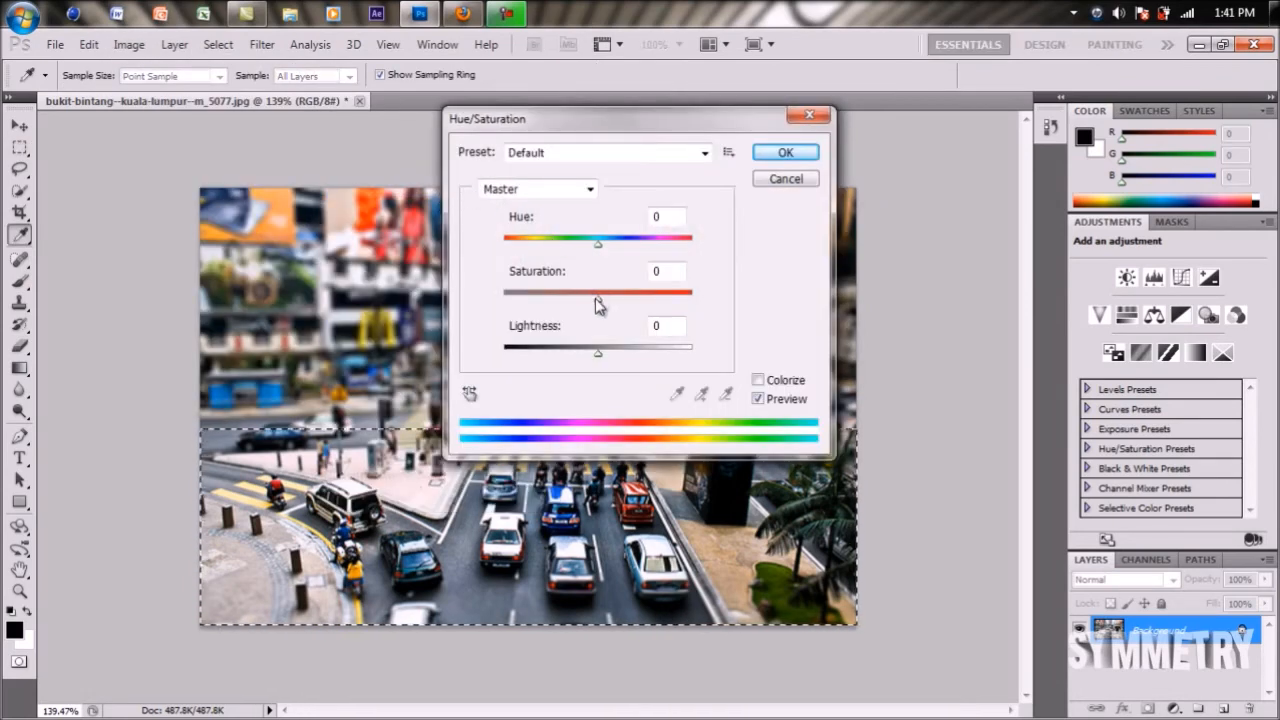
pyautogui.moveTo(597, 300); pyautogui.dragTo(657, 323)
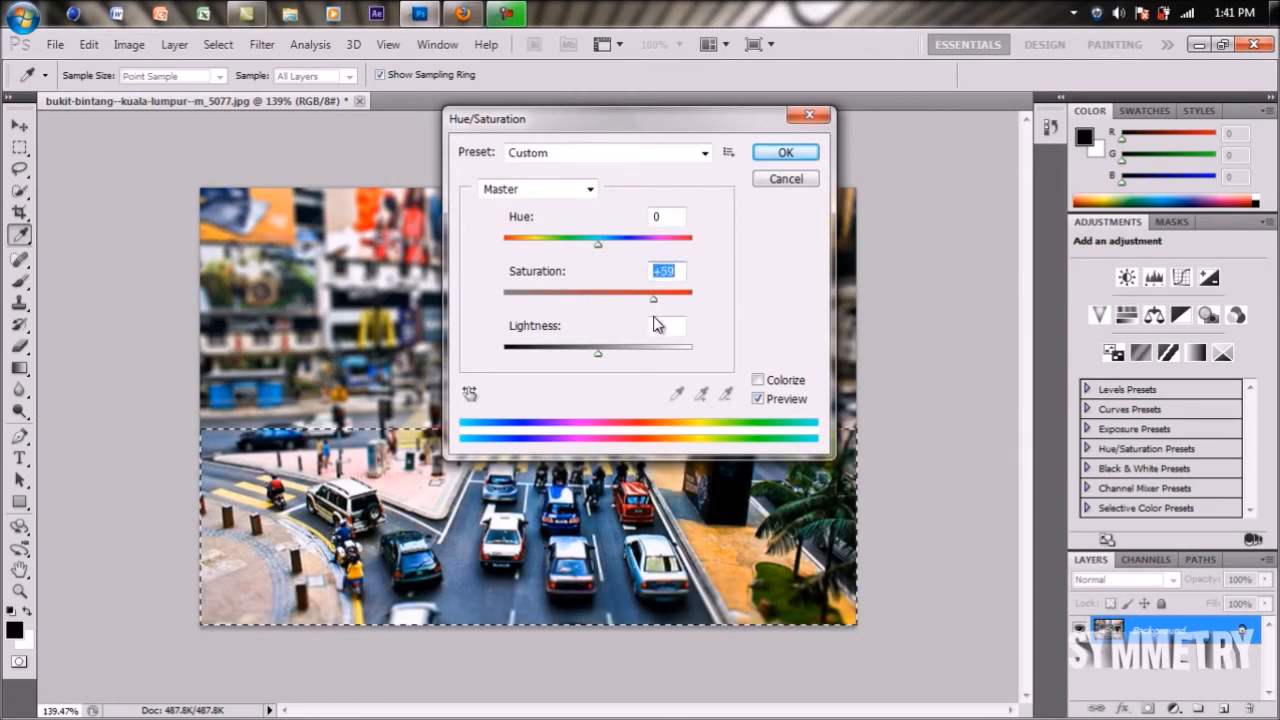
pyautogui.press('Return')
# - Switch to the Lasso tool and deselect the street area
pyautogui.press('m')
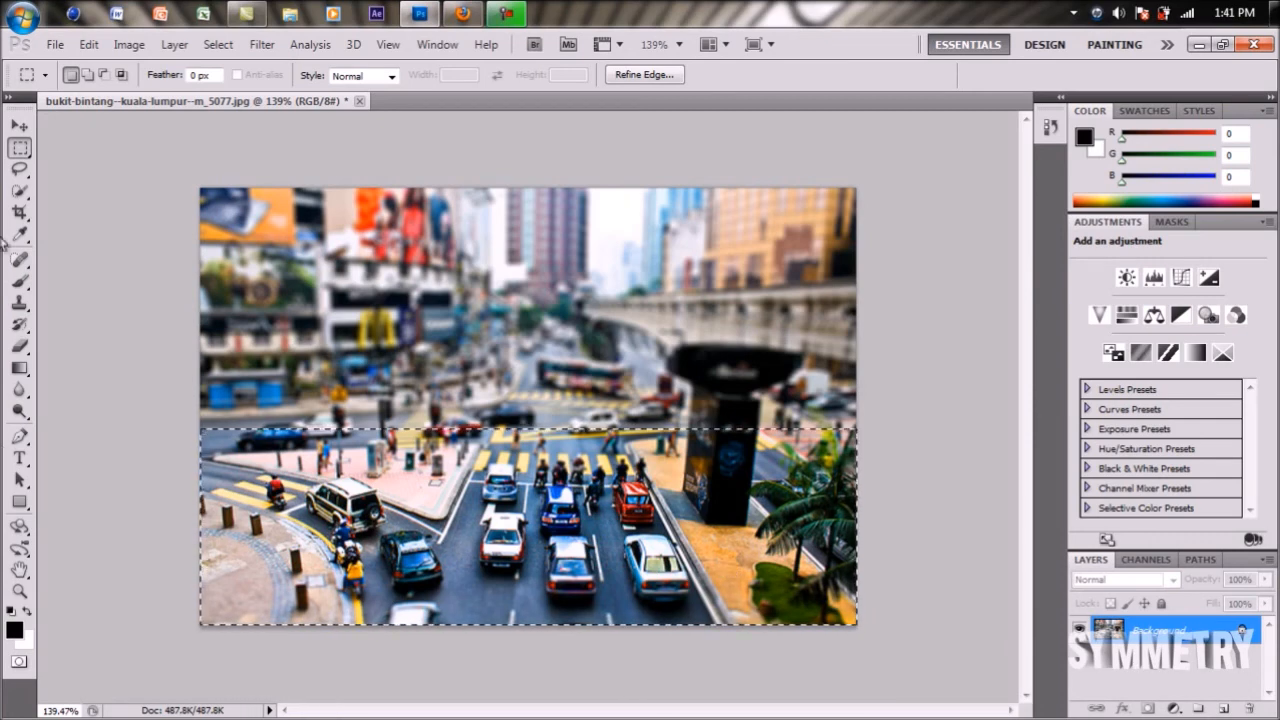
pyautogui.click(19, 169)
pyautogui.click(112, 282)
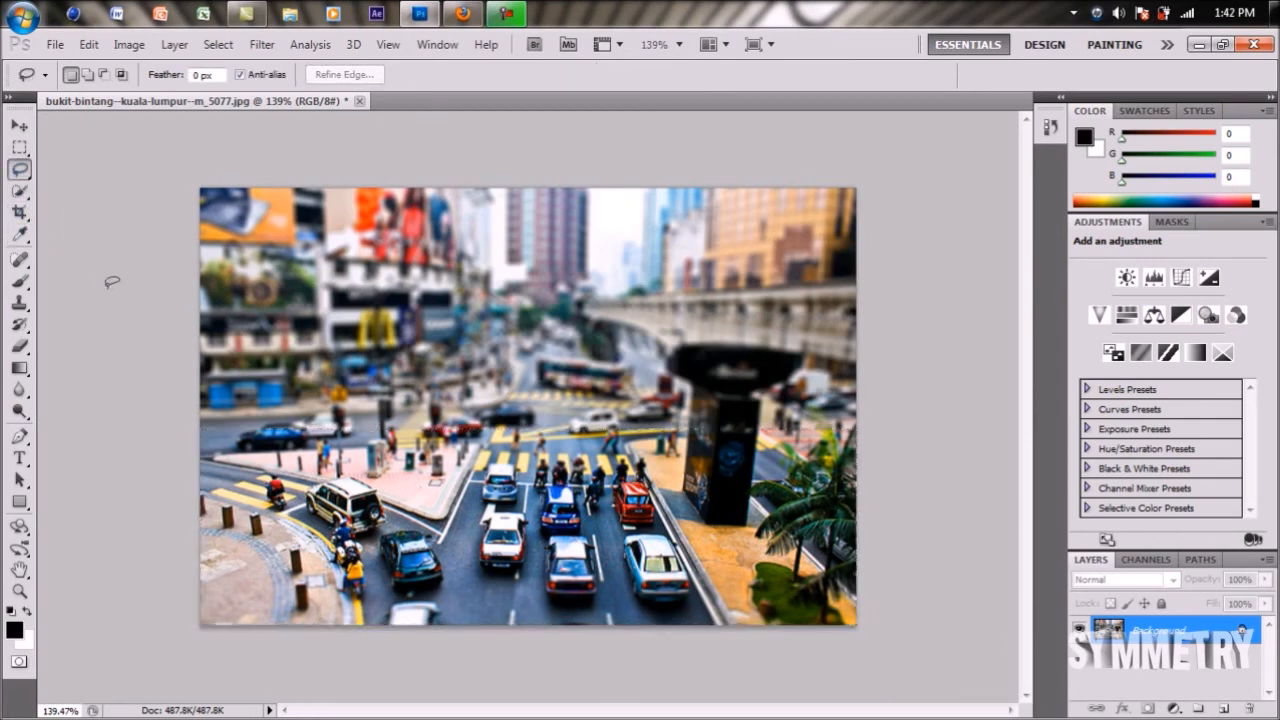